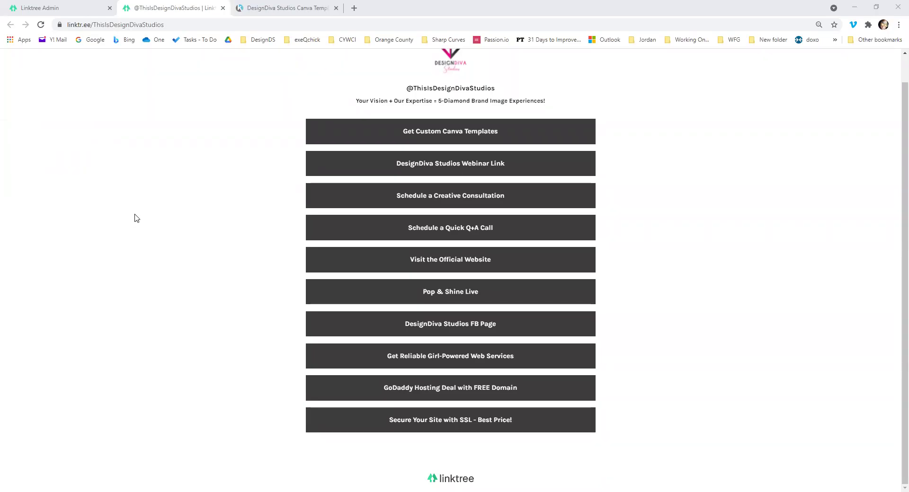
Go from the social link settings back to the Linktree admin Links dashboard.
scroll(136, 217, "up", 1)
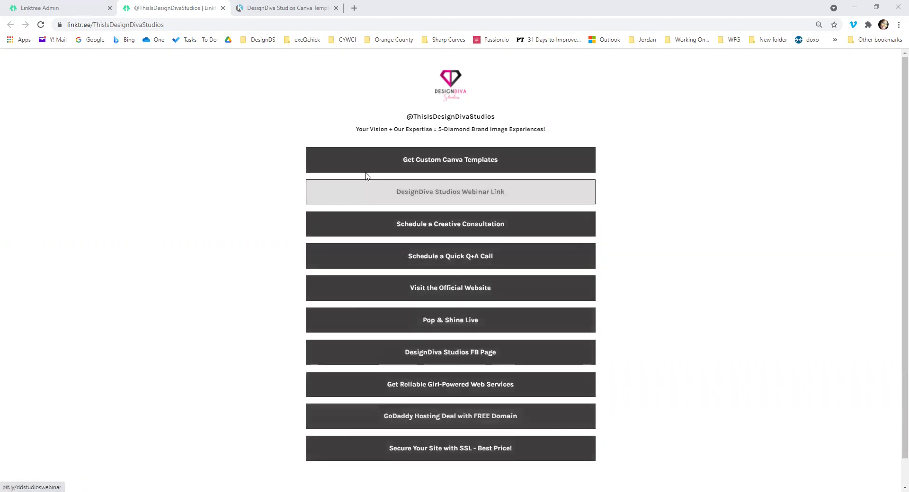
left_click(60, 6)
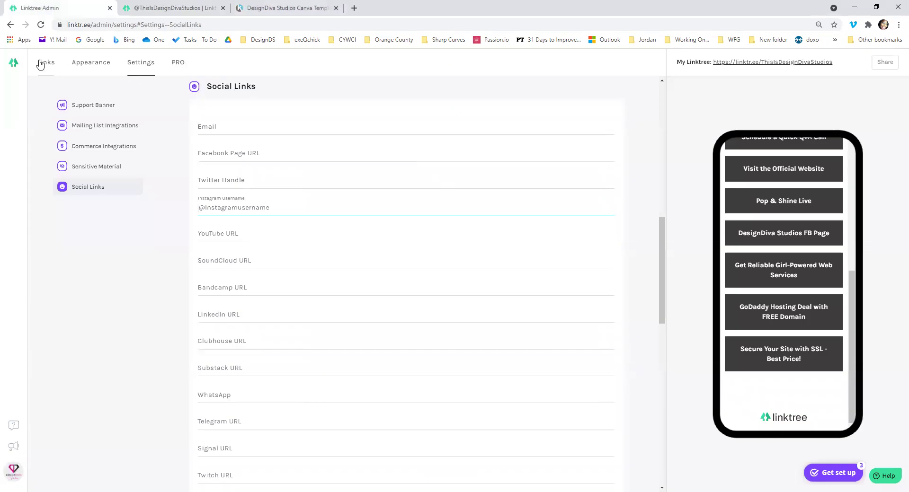
left_click(15, 63)
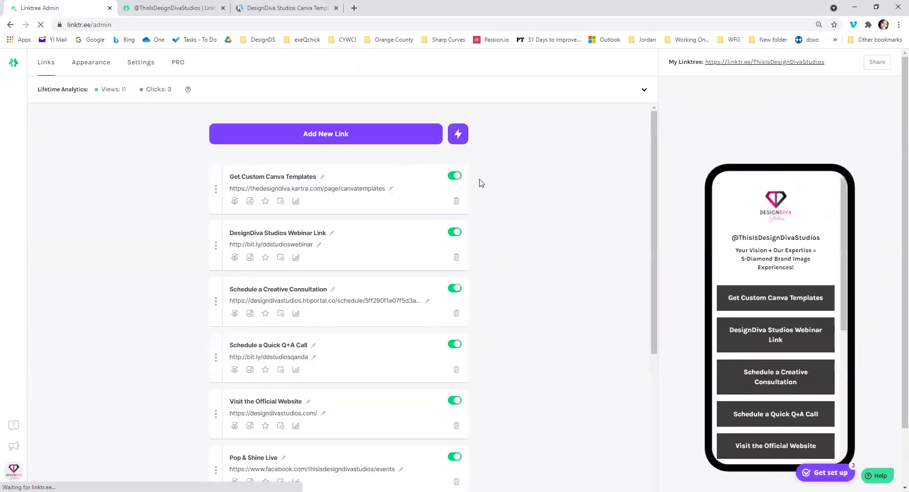
scroll(279, 205, "down", 1)
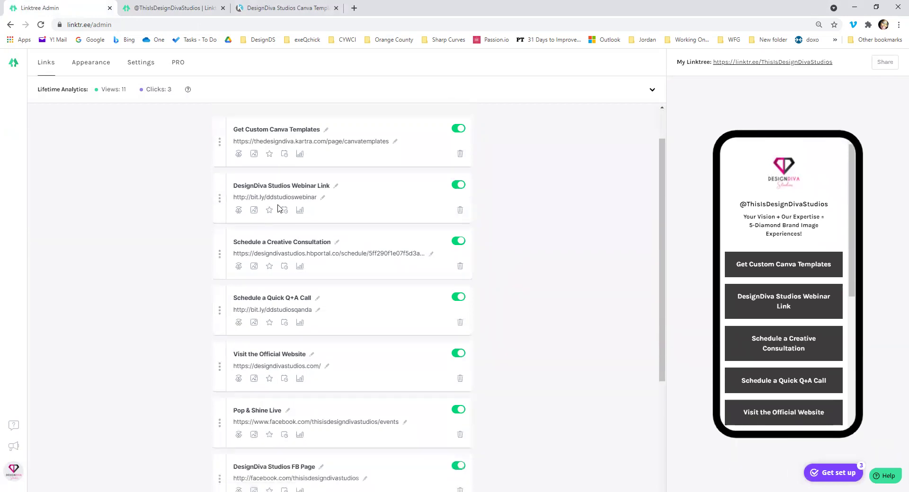
scroll(312, 194, "up", 1)
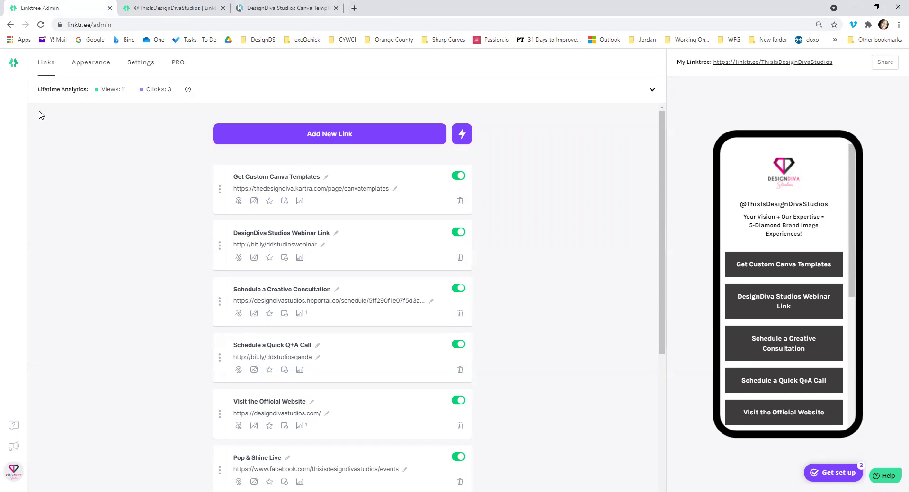
Open Kartra's Step and Repeat Banner Package sales page in a new tab.
left_click(354, 8)
type("step")
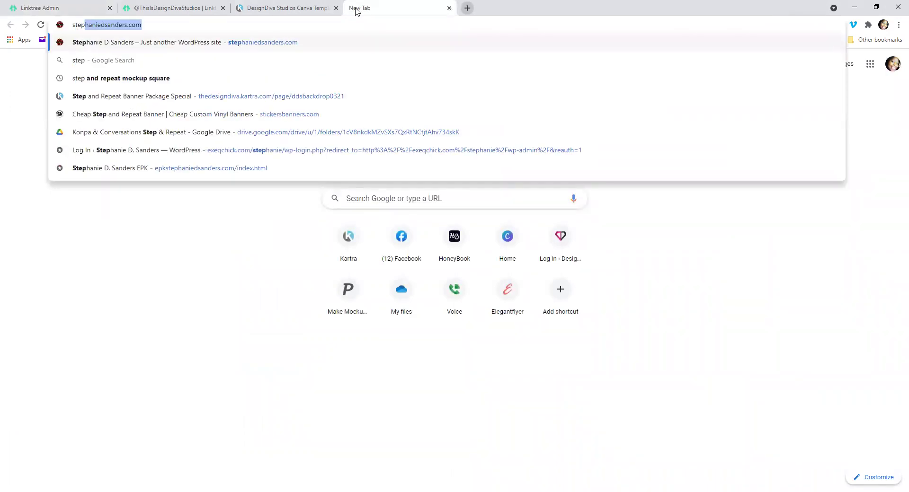
left_click(90, 95)
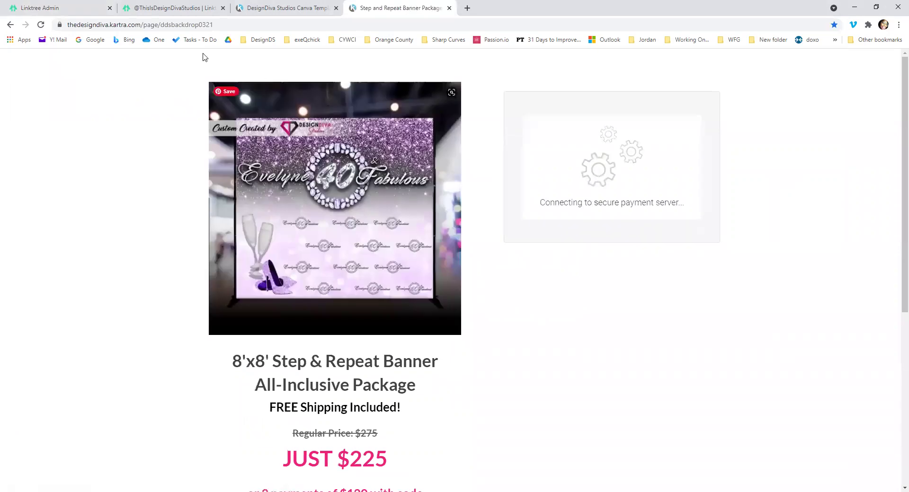
Copy the sales page's full web address.
left_click(218, 26)
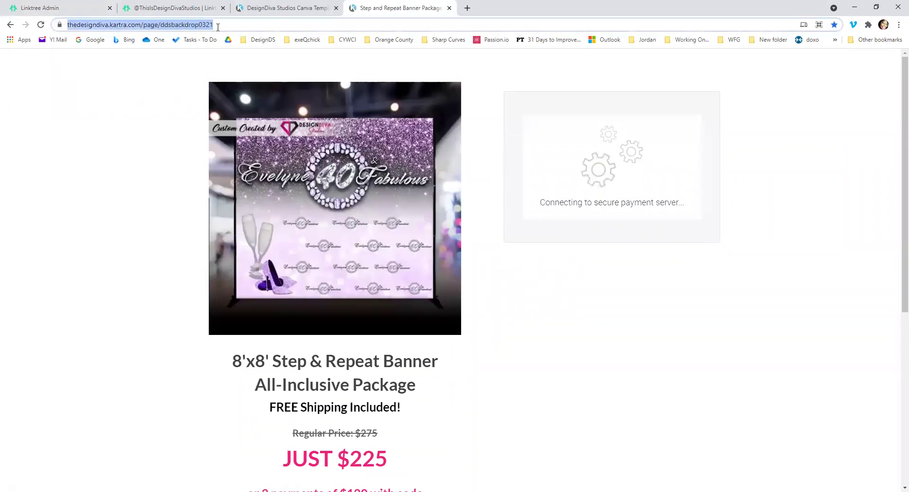
right_click(159, 28)
left_click(182, 93)
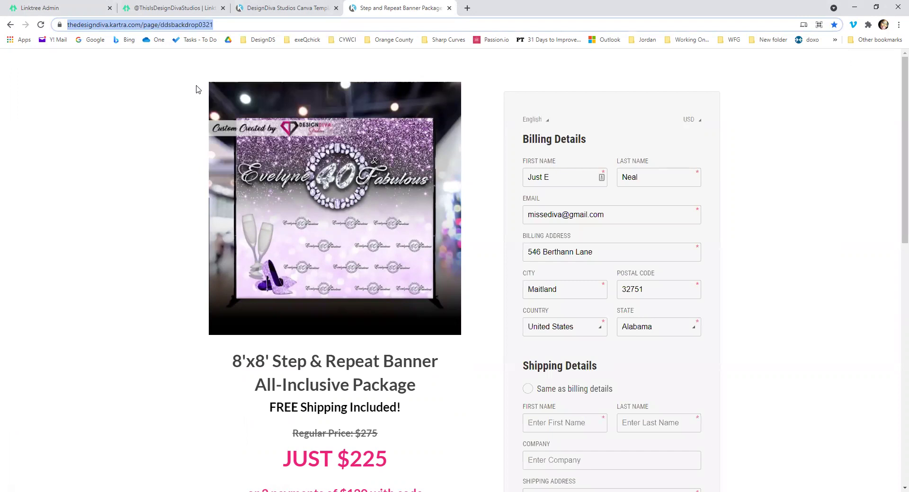
Add a link titled 'Step & Repeat Banner Special - Ends 03/30' with the pasted Kartra URL.
left_click(55, 4)
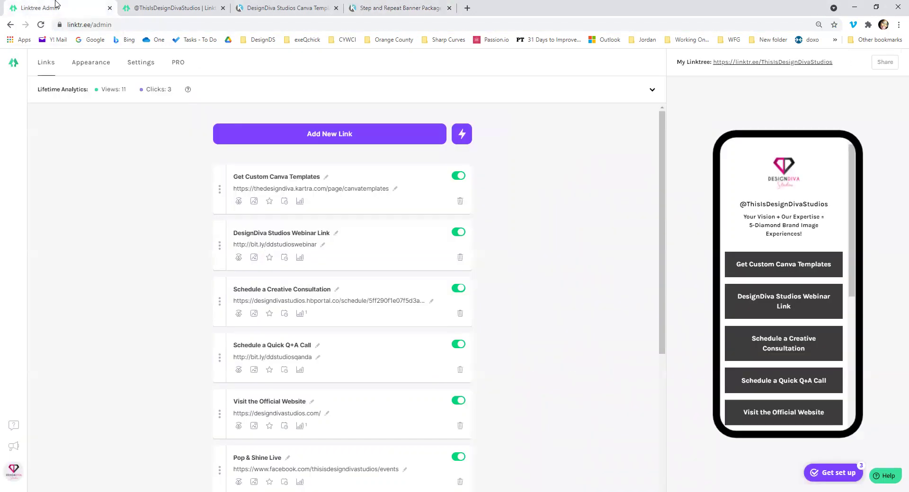
left_click(369, 137)
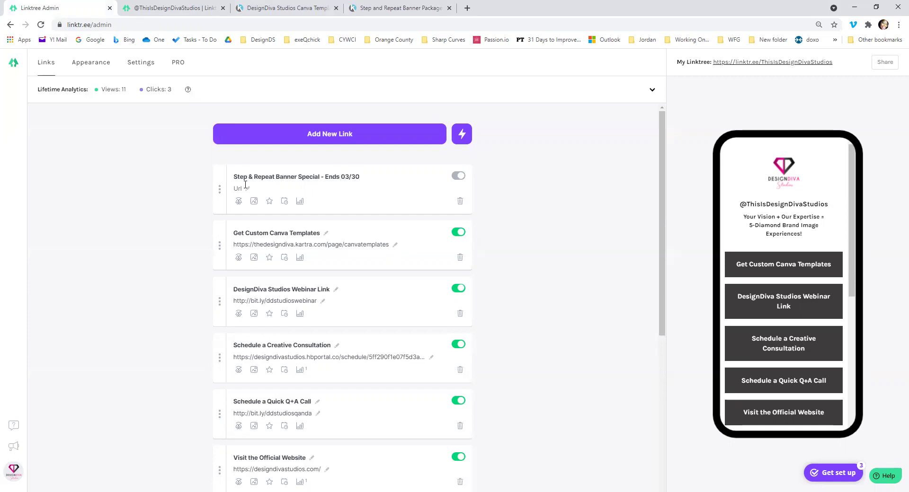
left_click(245, 190)
key("ctrl+v")
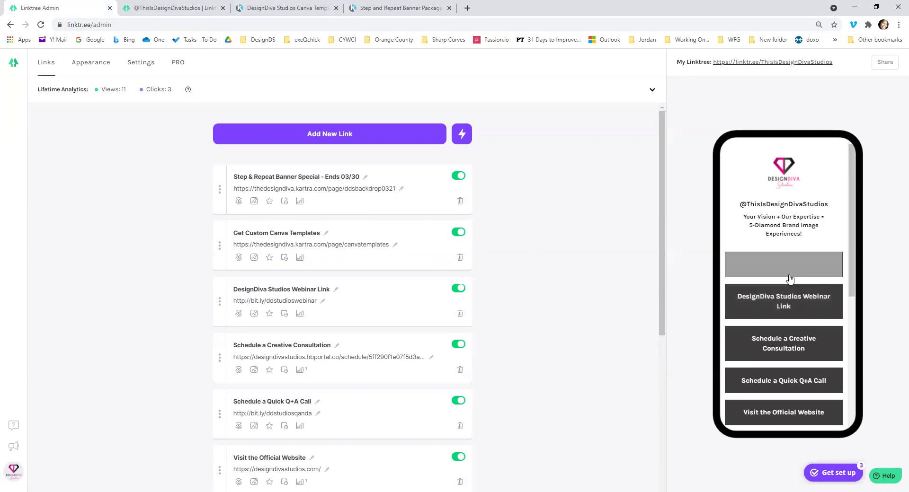
Move Schedule a Creative Consultation to the top of the links list.
scroll(840, 400, "down", 5)
left_click_drag(850, 365, 855, 231)
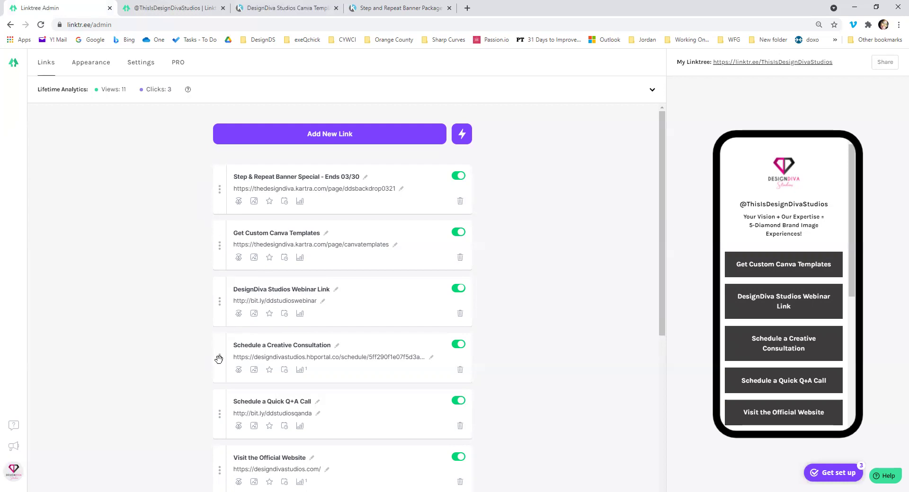
left_click_drag(219, 358, 213, 188)
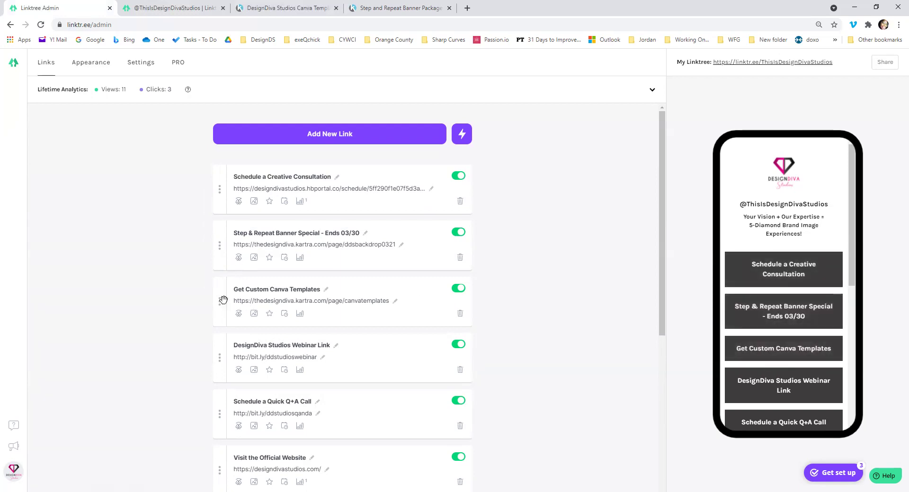
Place Schedule a Quick Q+A Call second, above the Step & Repeat Banner link.
scroll(248, 306, "down", 2)
scroll(231, 283, "up", 1)
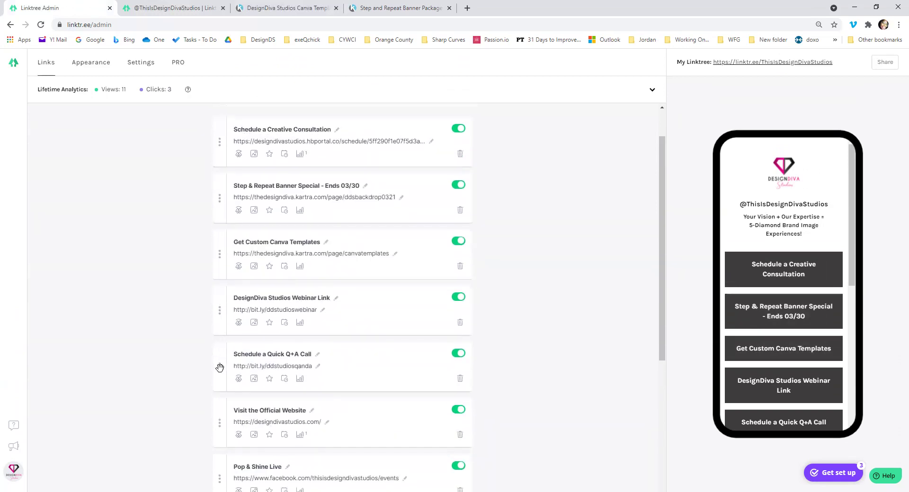
left_click_drag(220, 368, 241, 216)
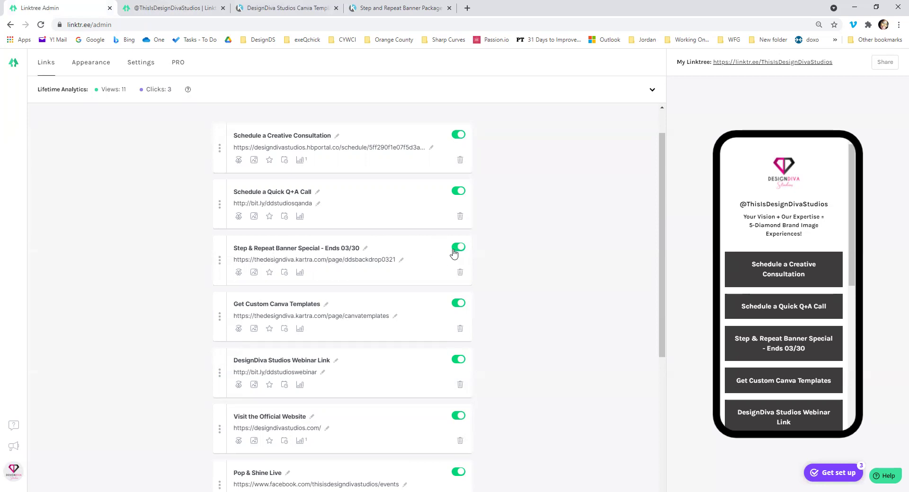
Toggle the Step & Repeat Banner Special link, leaving it off and hidden from the profile.
left_click(454, 248)
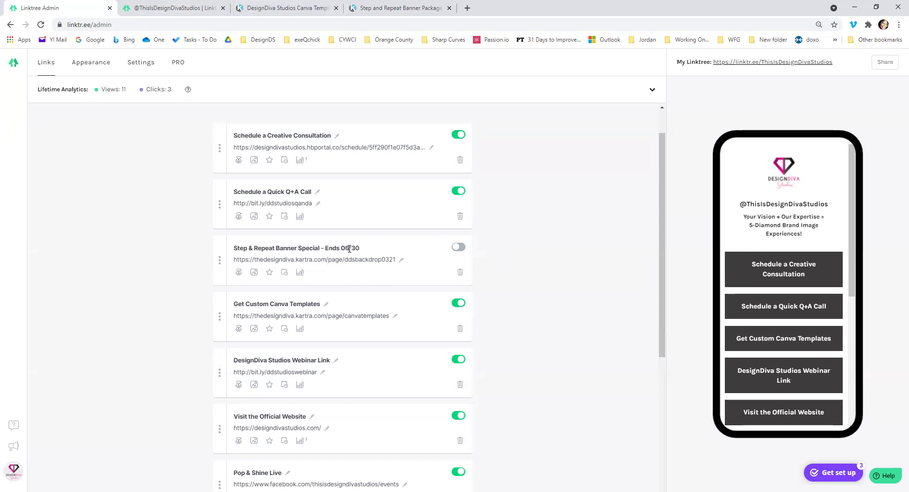
left_click(458, 247)
scroll(518, 277, "down", 2)
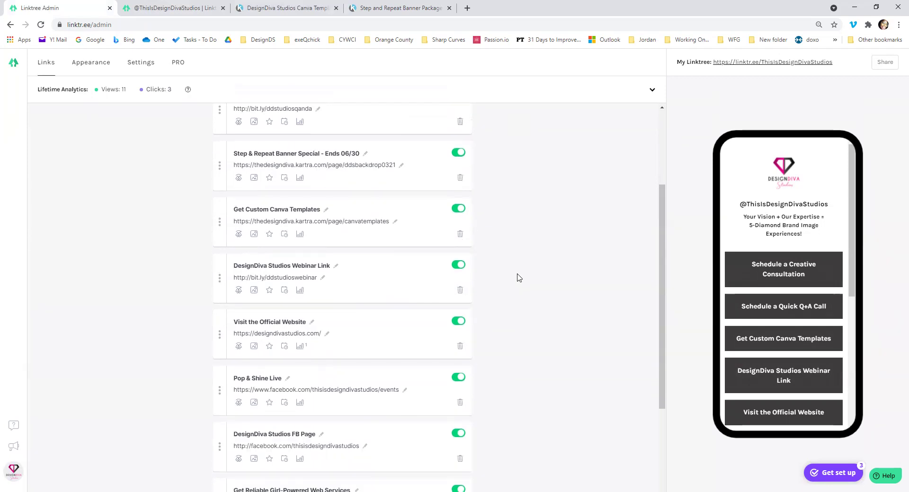
scroll(478, 260, "up", 1)
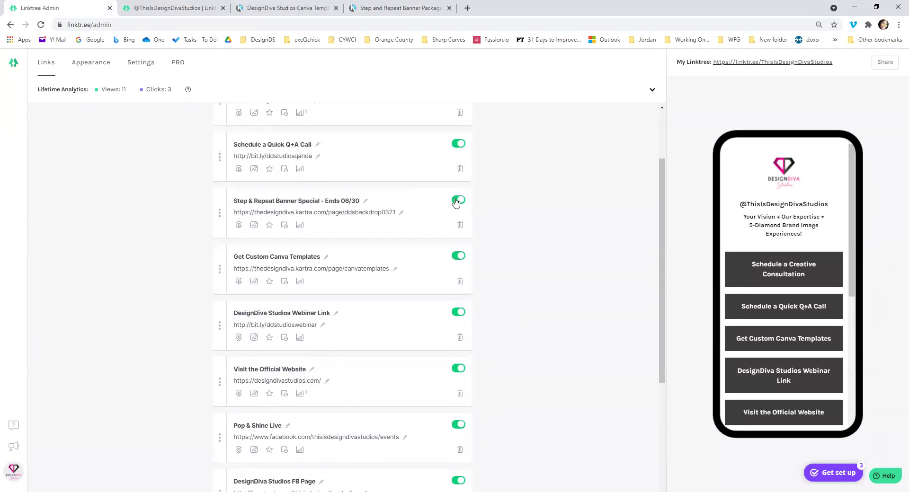
left_click(457, 200)
scroll(534, 223, "up", 2)
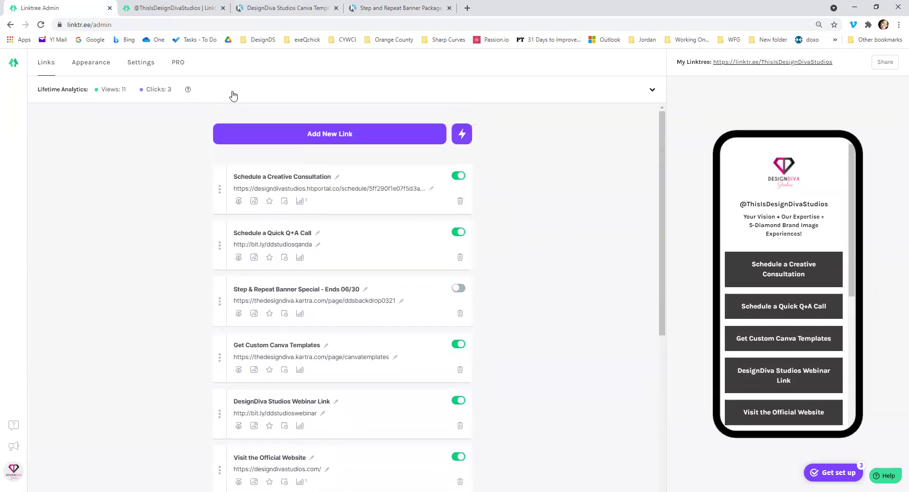
Browse the Appearance page's Themes, Background, Buttons and Fonts options, then return to the top.
left_click(85, 64)
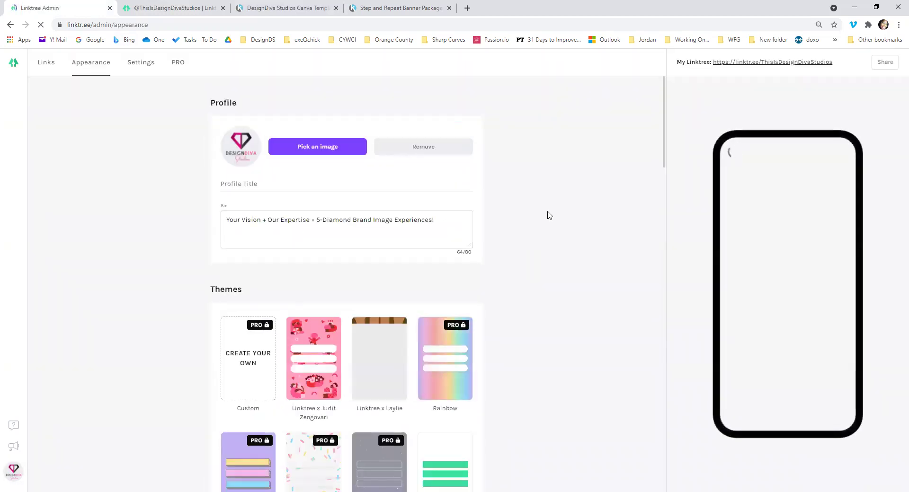
scroll(548, 213, "down", 3)
scroll(547, 213, "down", 1)
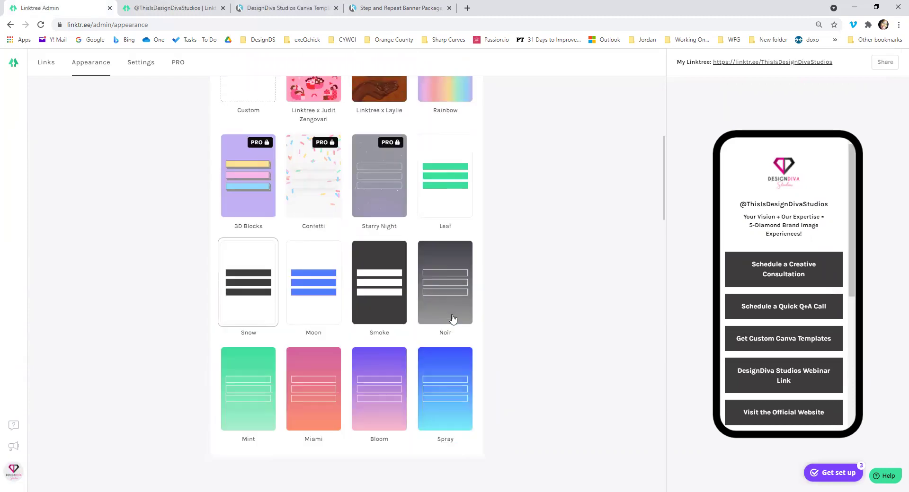
scroll(452, 319, "down", 3)
scroll(423, 284, "up", 5)
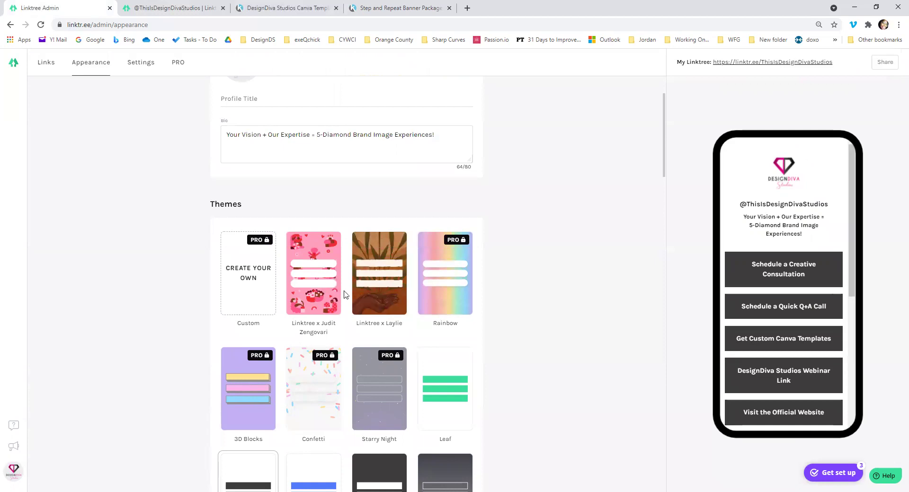
scroll(379, 272, "down", 2)
scroll(378, 273, "down", 4)
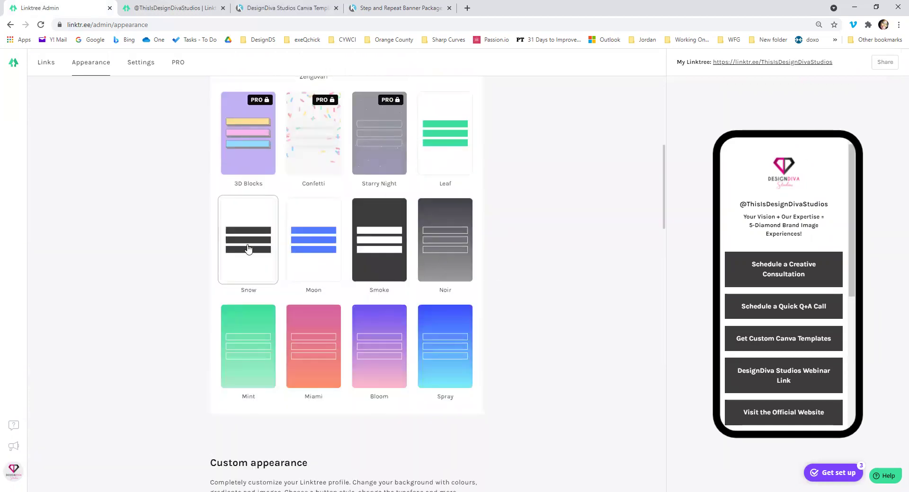
scroll(481, 290, "down", 6)
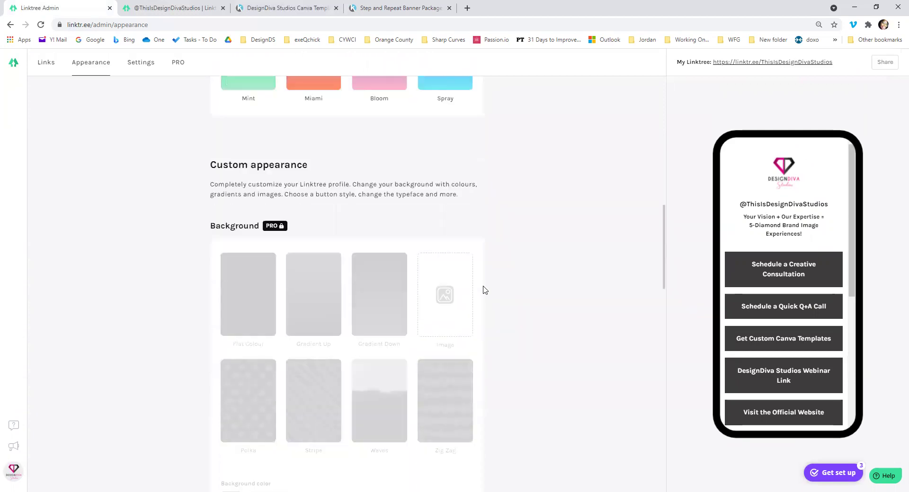
scroll(352, 315, "down", 7)
scroll(358, 317, "down", 18)
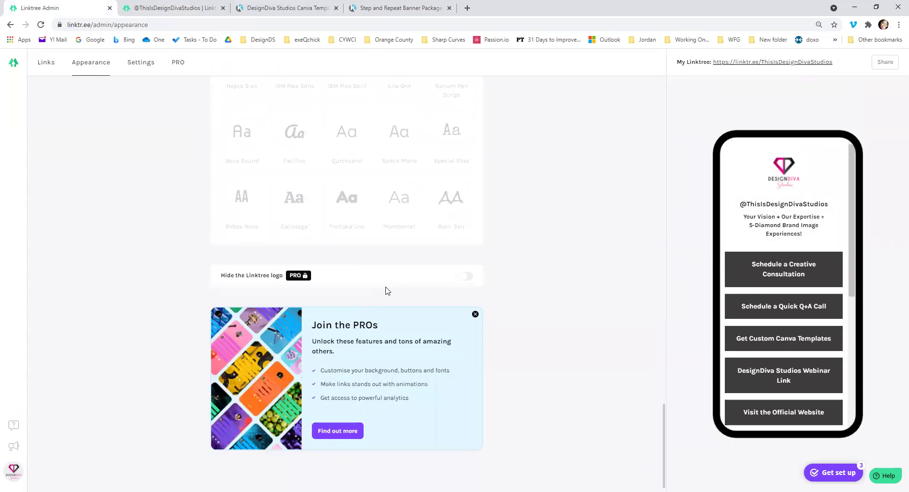
scroll(385, 290, "up", 11)
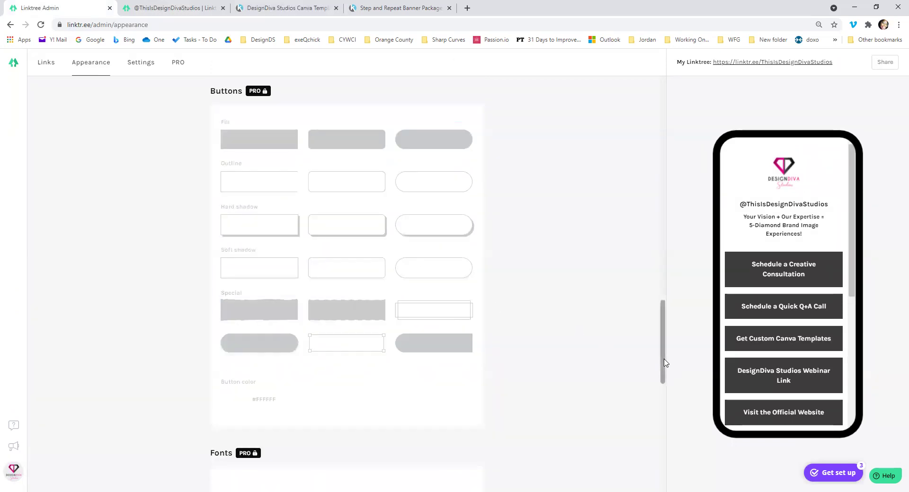
left_click_drag(663, 356, 663, 132)
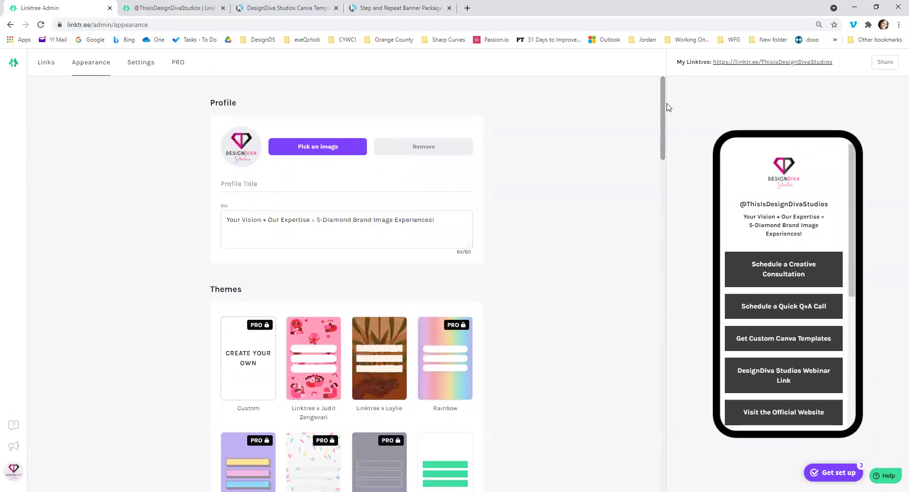
Scroll the Settings page down to the Social Links fields for email, Facebook and Twitter.
left_click(148, 70)
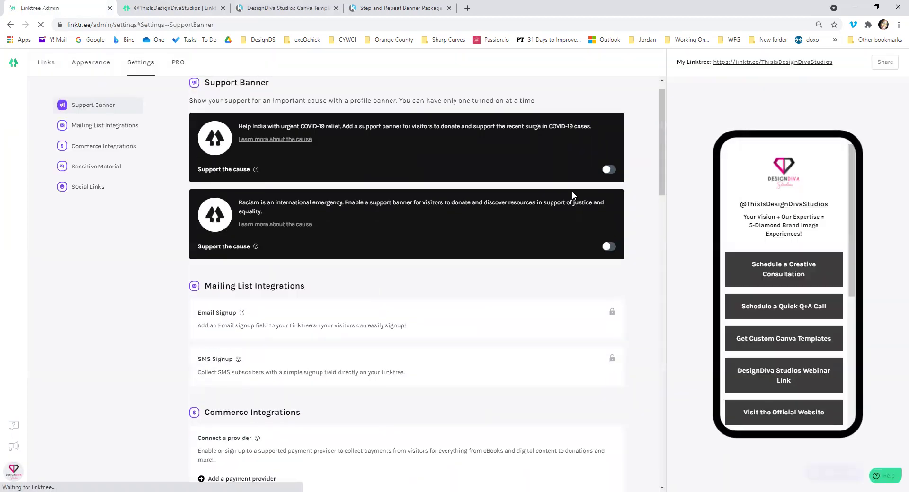
scroll(796, 231, "down", 3)
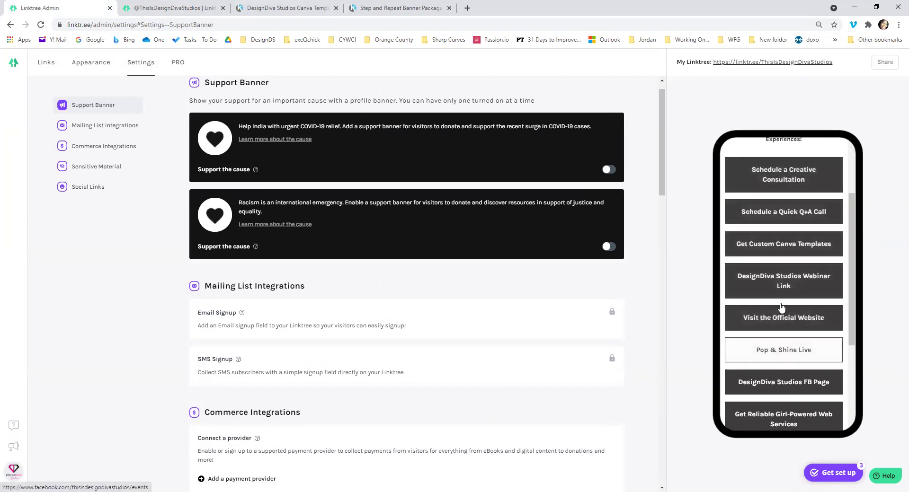
scroll(762, 314, "down", 1)
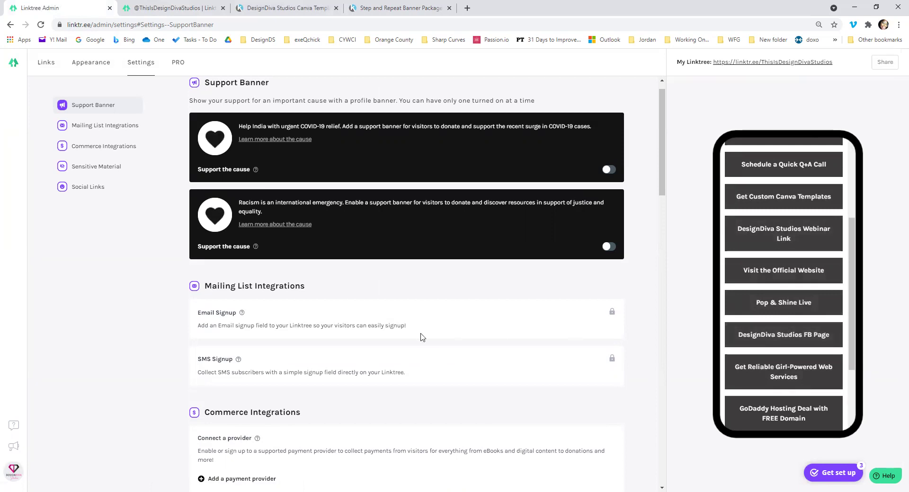
scroll(392, 347, "down", 1)
scroll(379, 343, "down", 3)
left_click(141, 62)
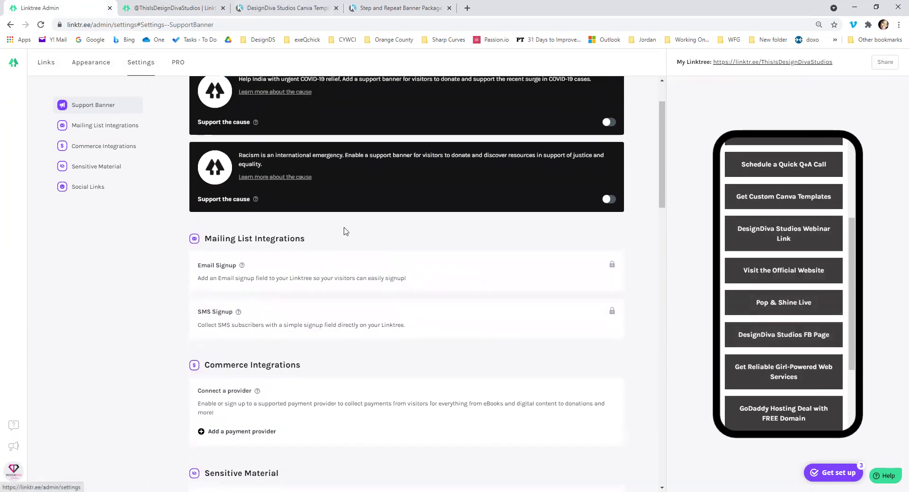
scroll(353, 240, "down", 5)
scroll(268, 229, "down", 2)
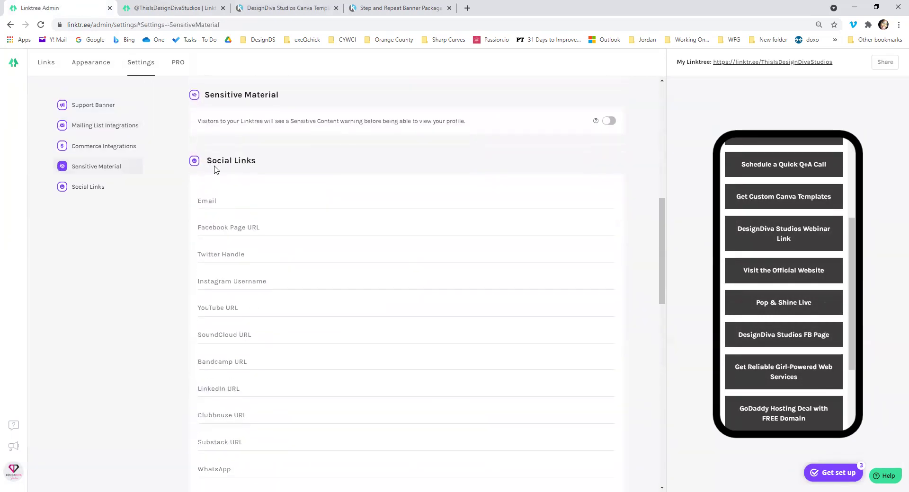
scroll(240, 221, "down", 1)
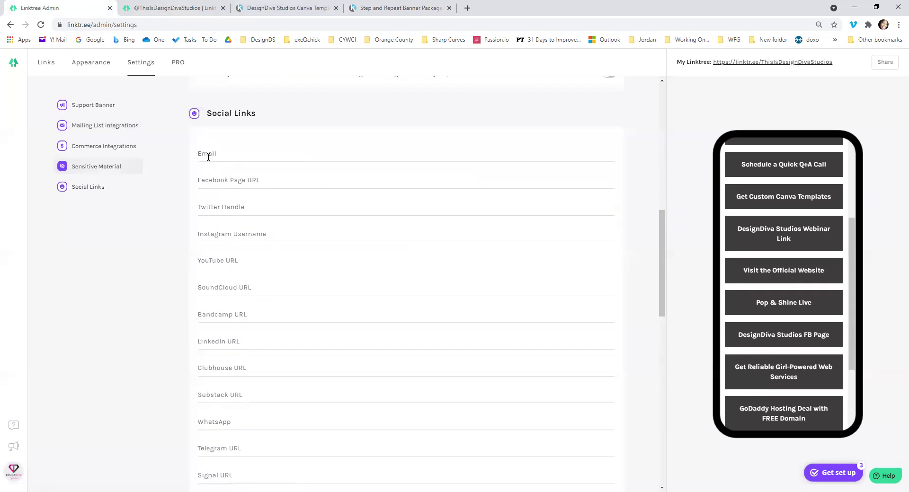
scroll(208, 157, "up", 1)
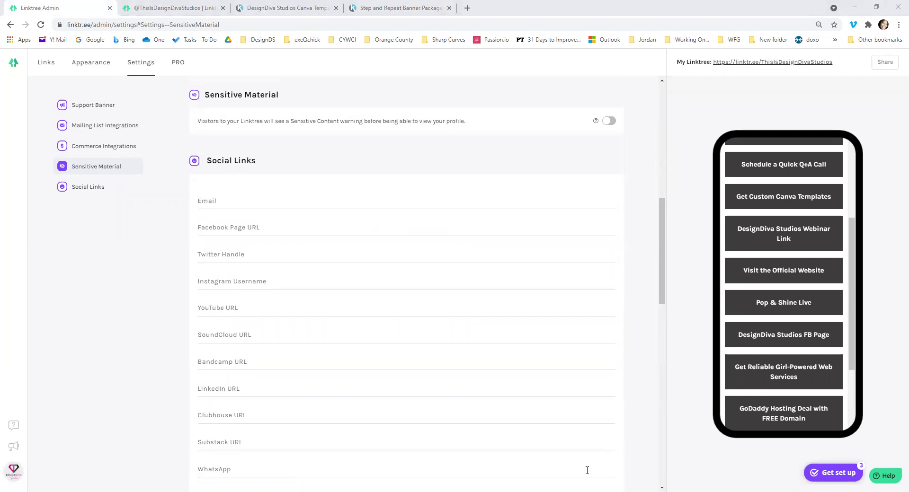
Paste the Facebook page URL, remove its leading space, and save it so the icon appears.
left_click(225, 231)
type("http://facebook.com/thisisdesigndivastudios")
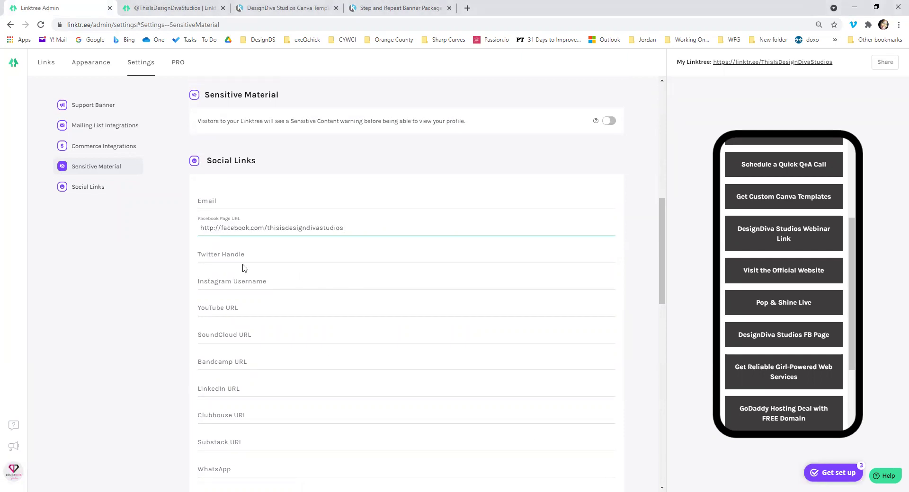
key("Tab")
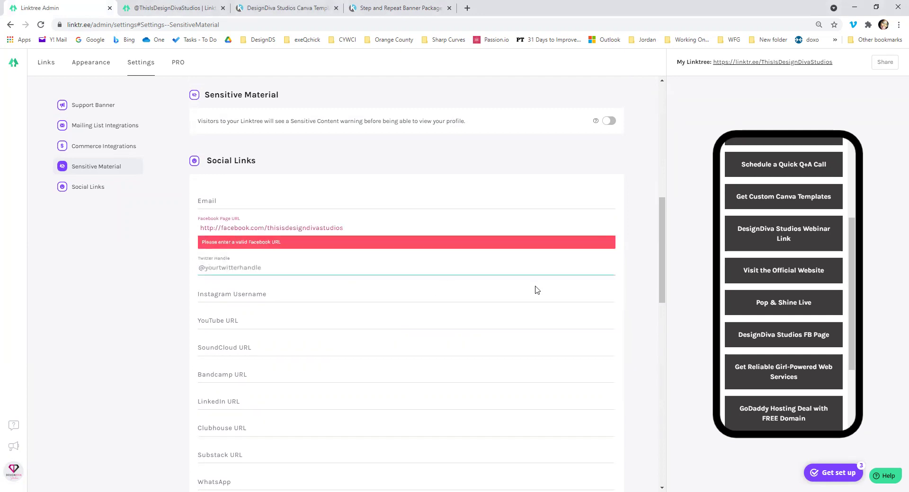
left_click(221, 228)
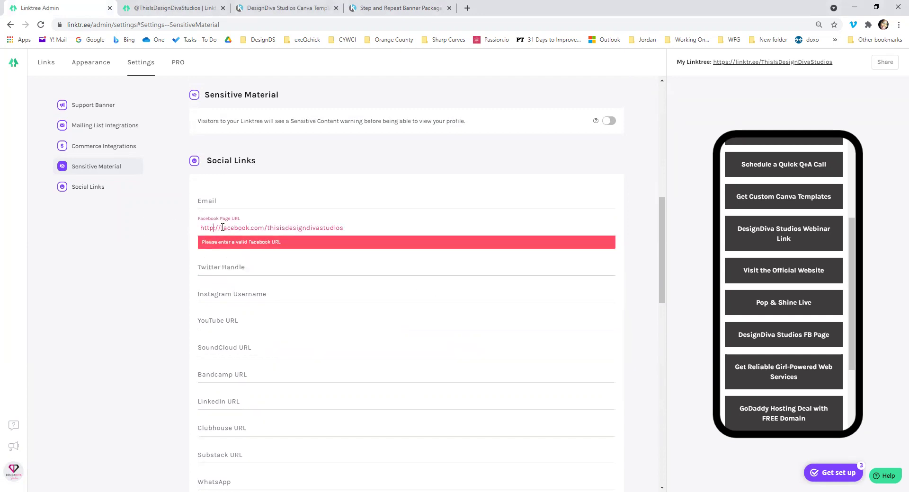
key("Delete")
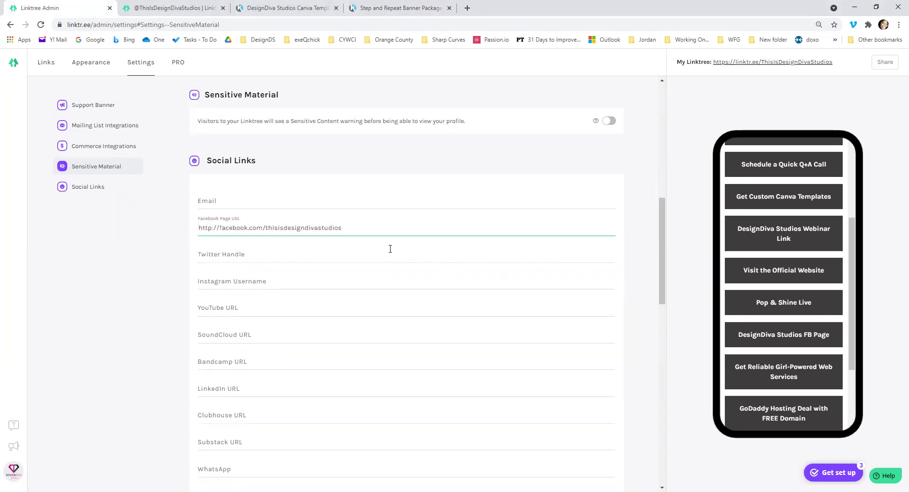
scroll(763, 289, "down", 2)
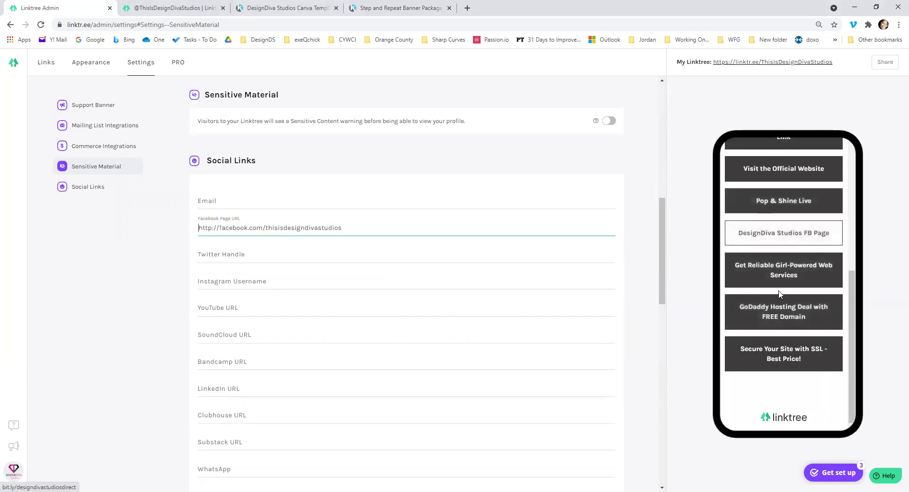
left_click(251, 256)
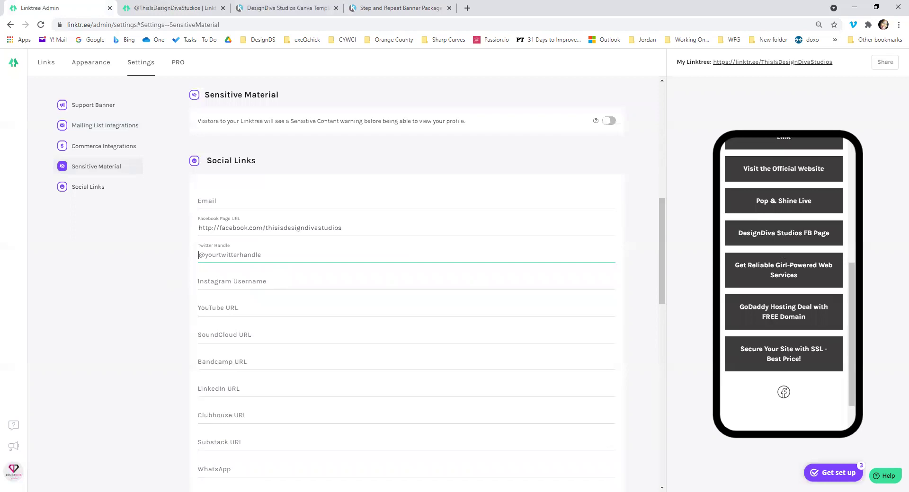
key("alt+Tab")
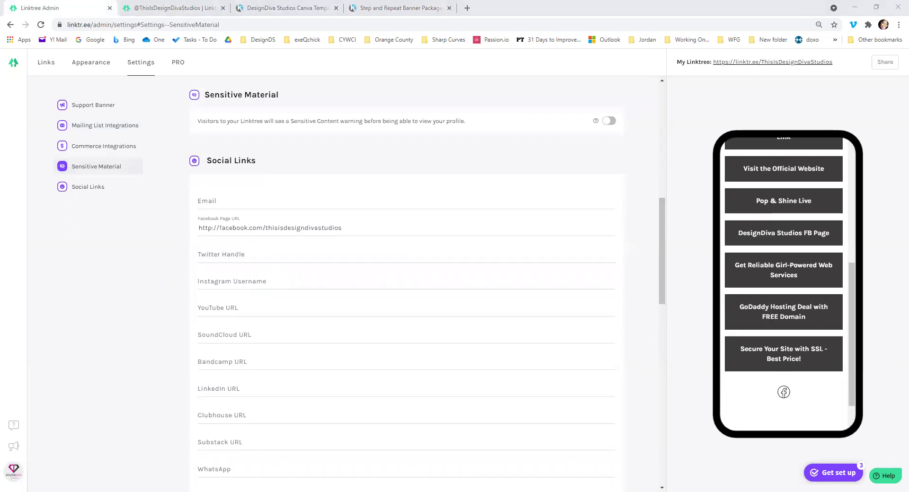
left_click(244, 284)
type("@")
type("thisisdesigndivastudios")
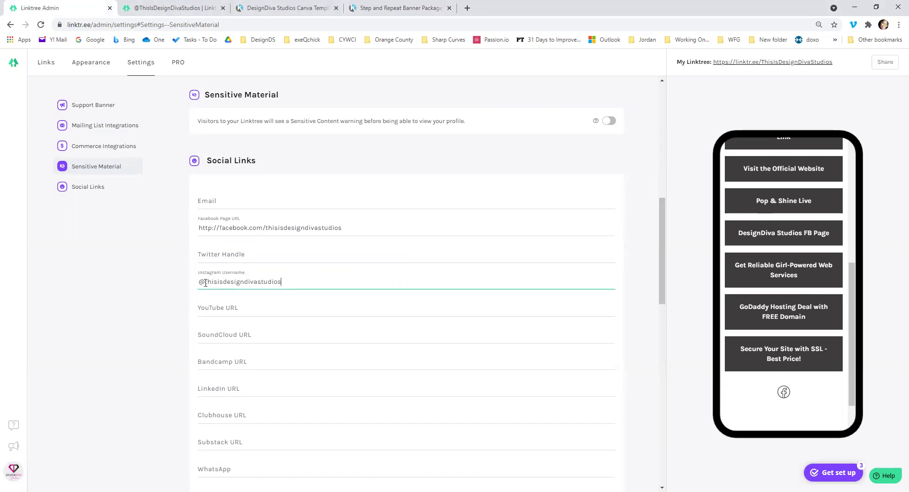
left_click_drag(203, 282, 172, 282)
key("BackSpace")
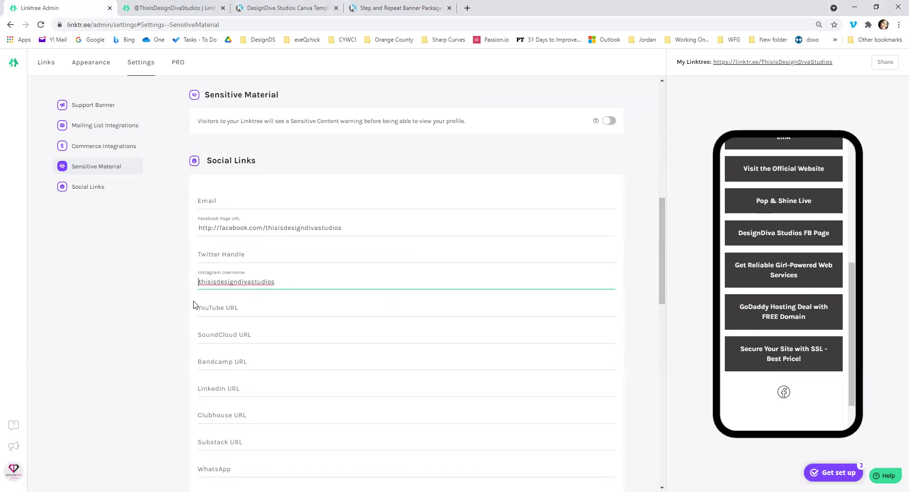
left_click(211, 315)
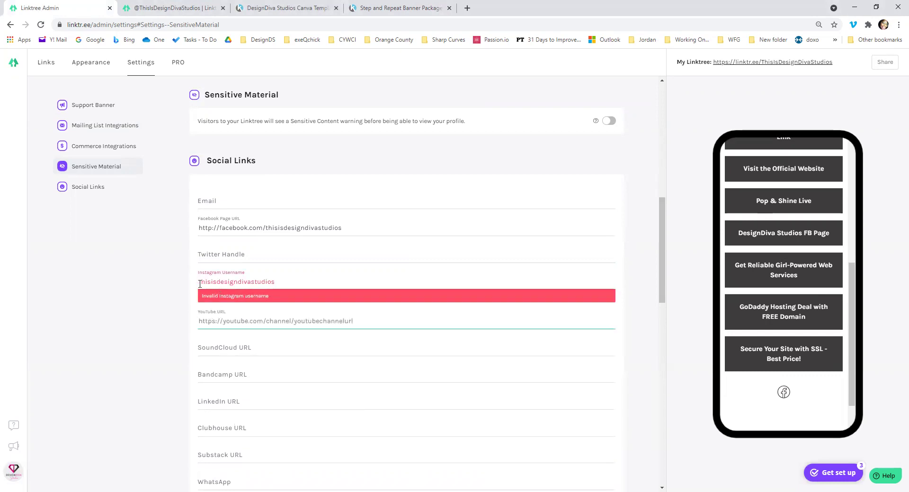
left_click(199, 281)
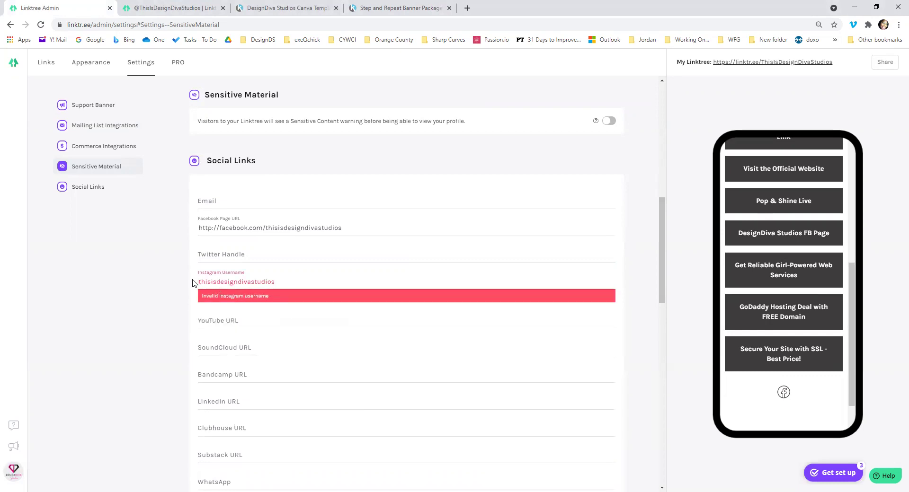
key("ctrl+z")
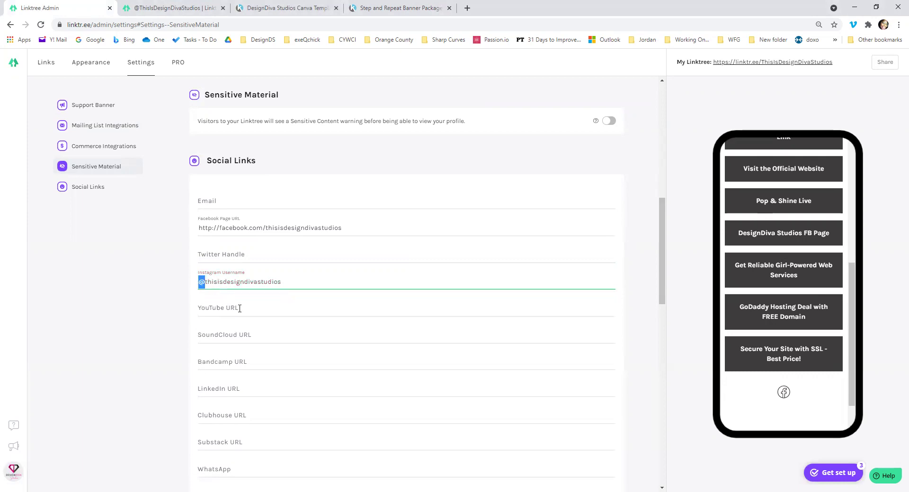
left_click(240, 308)
Move through the remaining empty social fields down to LinkedIn and review the settings.
left_click(233, 334)
left_click(235, 362)
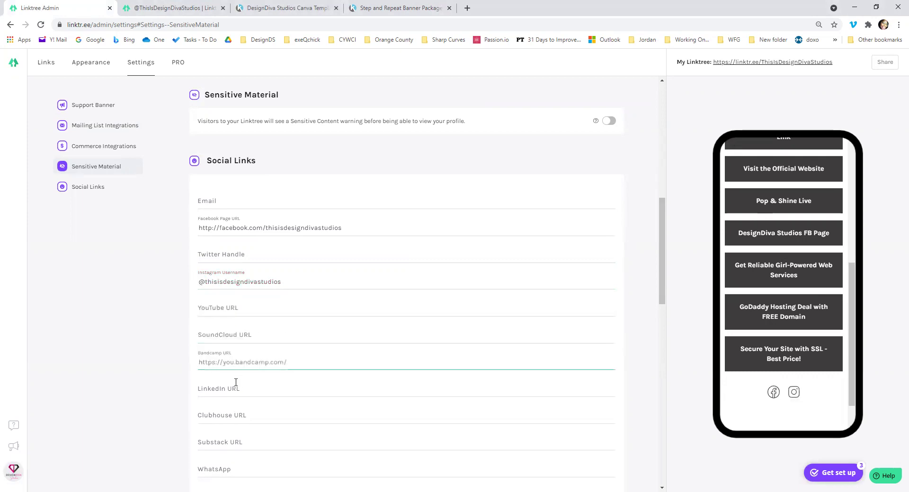
left_click(237, 387)
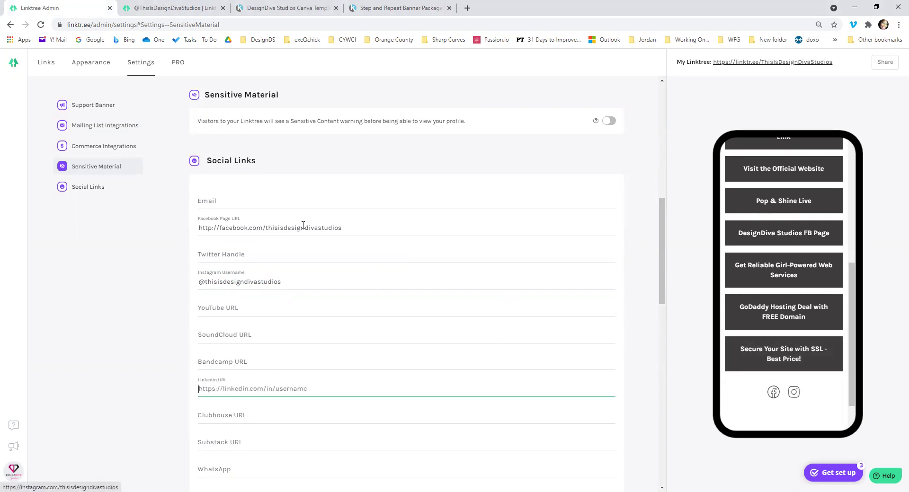
scroll(498, 241, "up", 10)
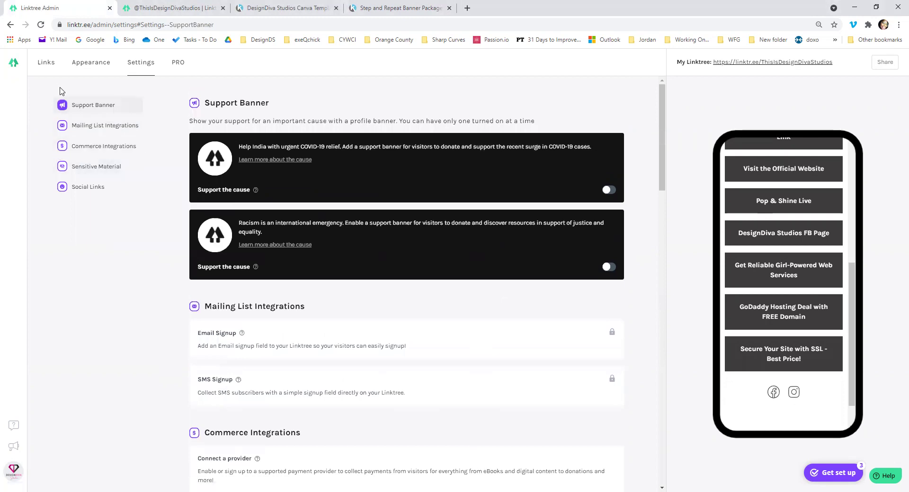
scroll(601, 311, "down", 4)
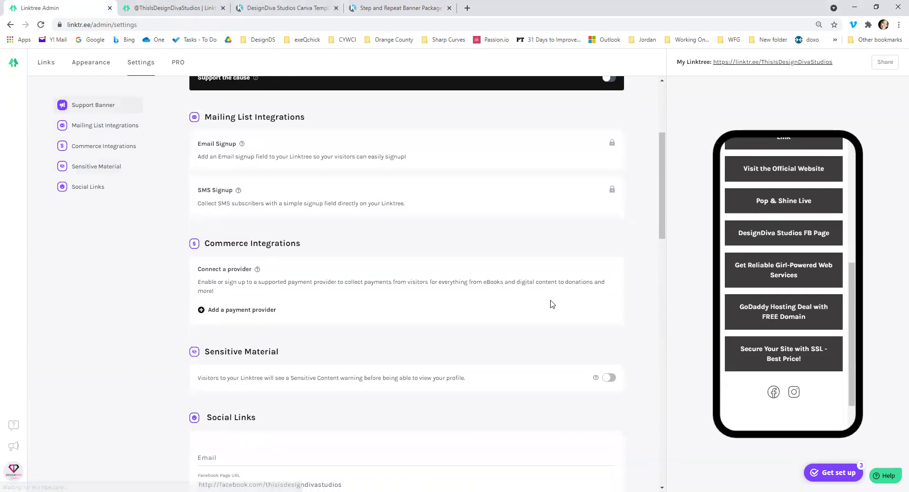
scroll(549, 308, "down", 12)
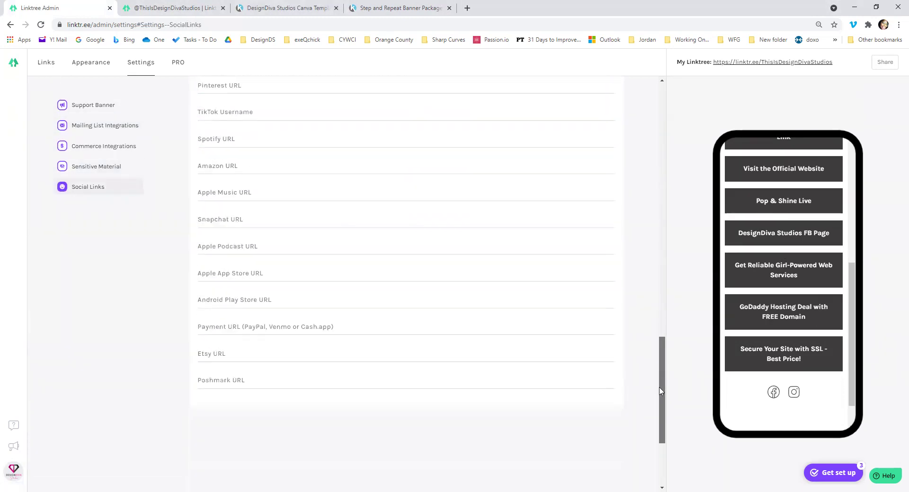
scroll(658, 270, "up", 12)
scroll(646, 187, "up", 2)
scroll(579, 208, "up", 3)
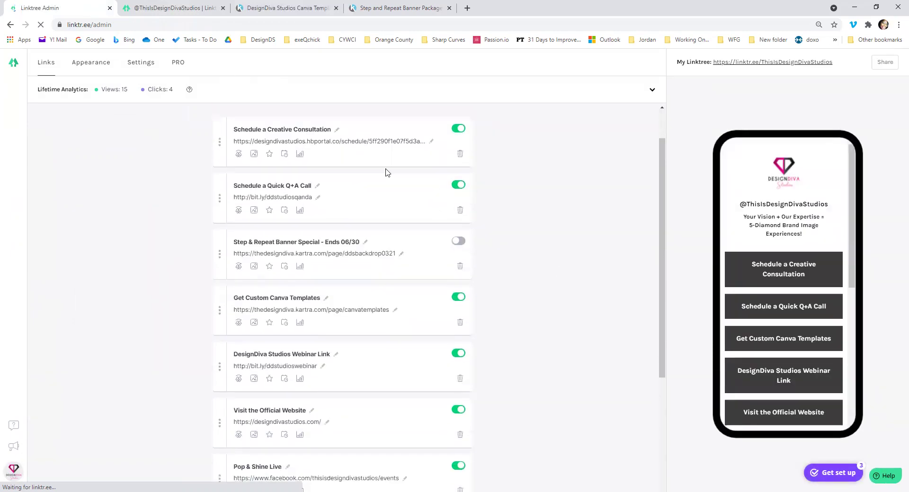
Delete the DesignDiva Studios FB Page link and confirm the deletion.
scroll(345, 360, "down", 2)
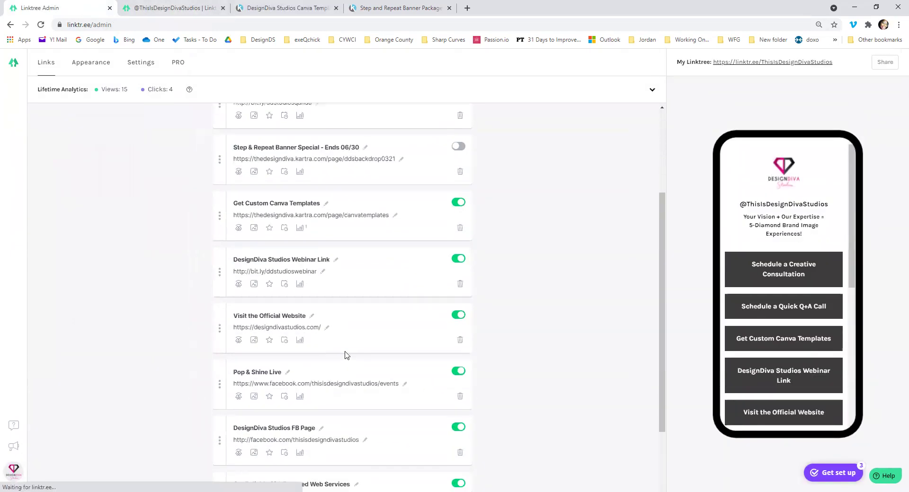
scroll(336, 357, "down", 2)
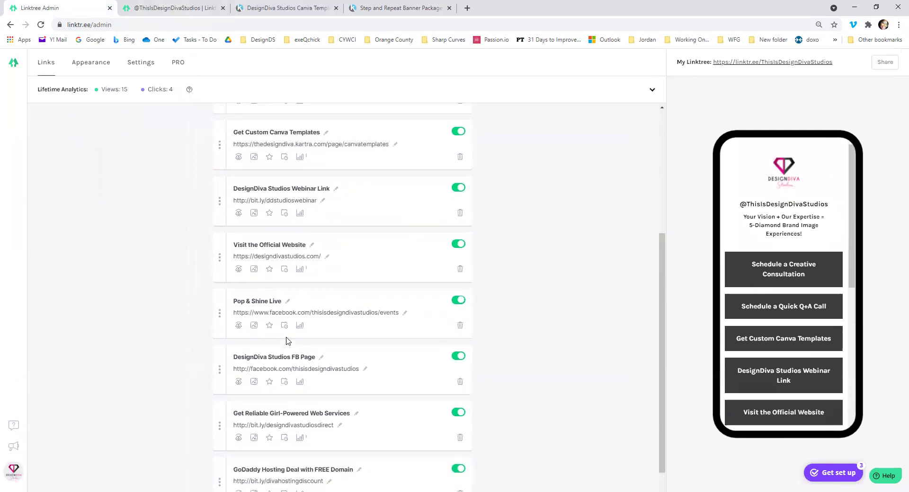
scroll(286, 339, "up", 2)
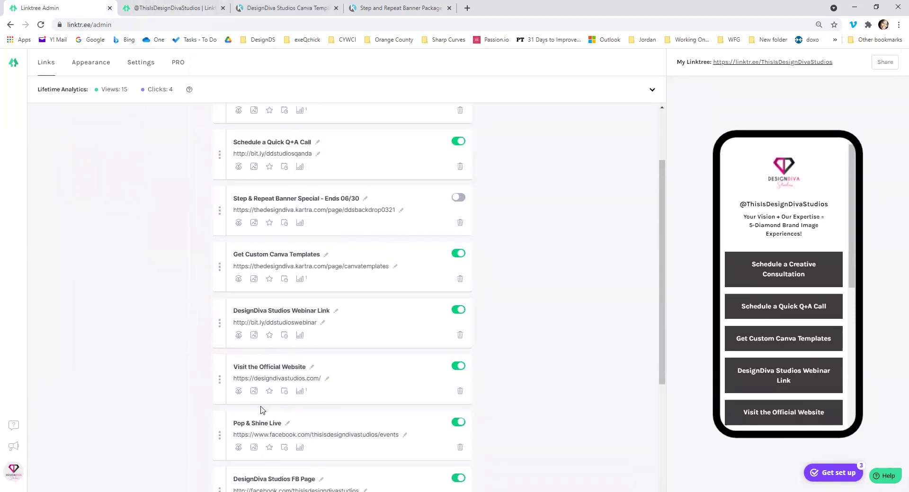
scroll(413, 460, "down", 1)
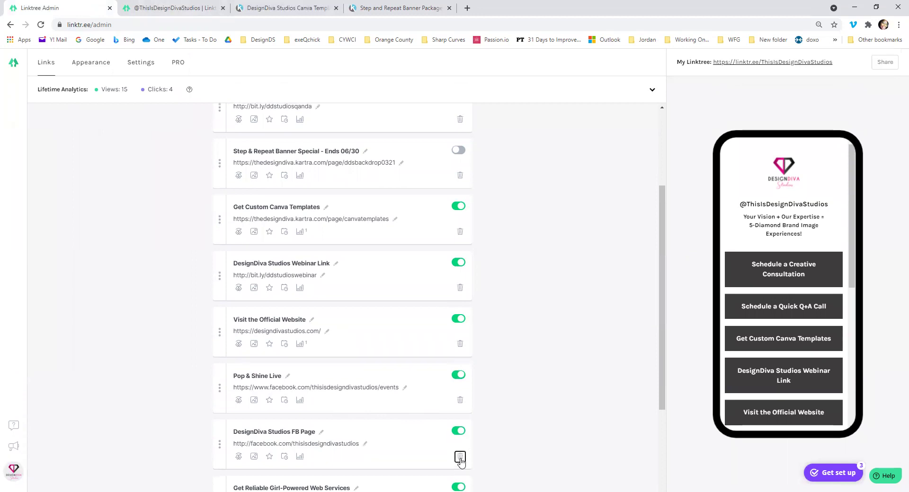
left_click(459, 458)
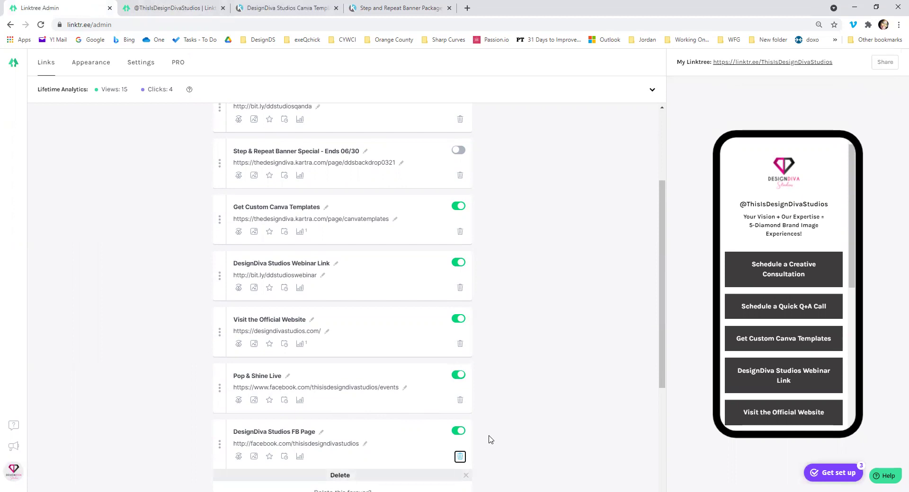
scroll(426, 442, "down", 1)
left_click(393, 465)
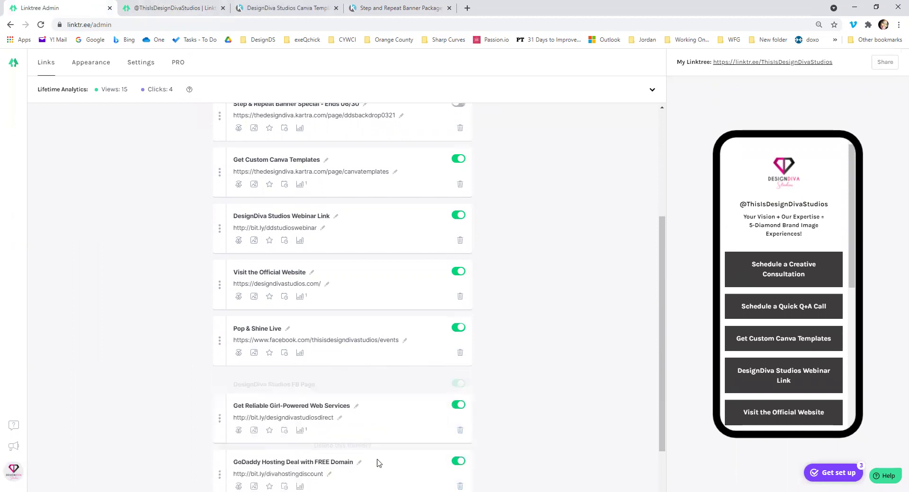
scroll(763, 325, "down", 2)
Reload the public linktr.ee page to confirm the FB Page link is gone and the Facebook and Instagram icons appear.
left_click(146, 7)
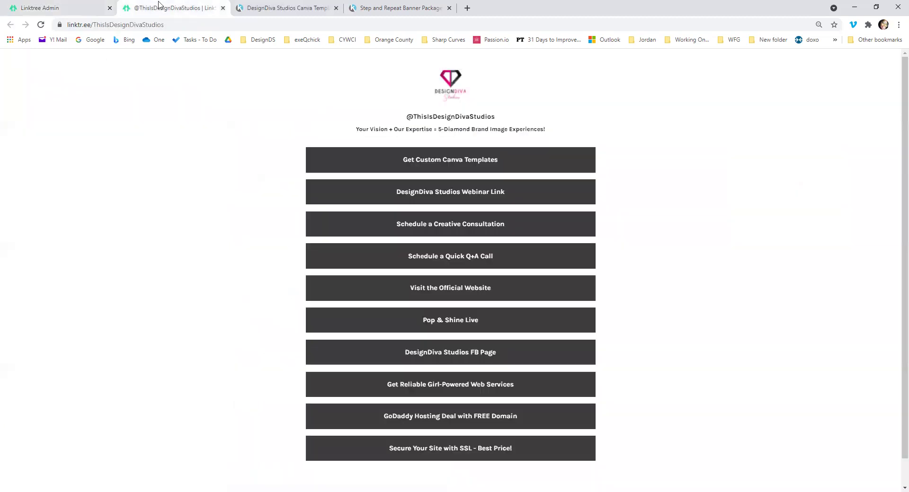
left_click(41, 25)
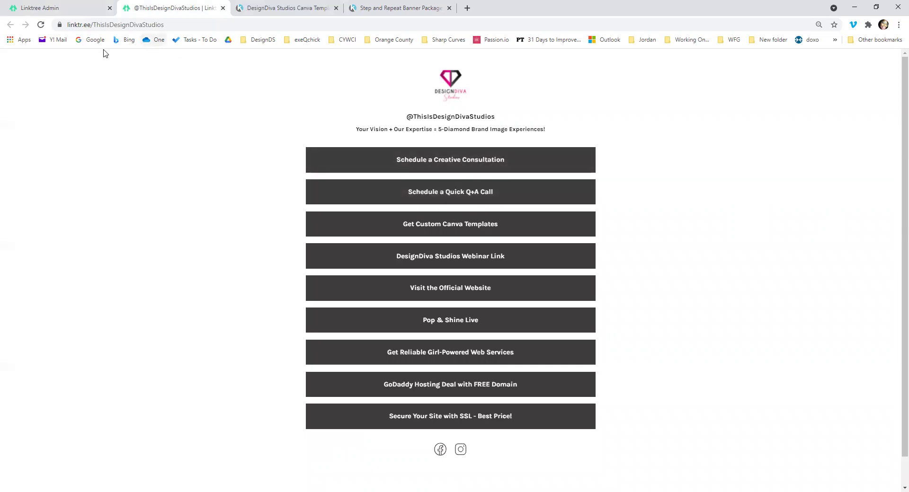
Go back to the Linktree Admin tab and scroll to the top of the links list.
left_click(44, 2)
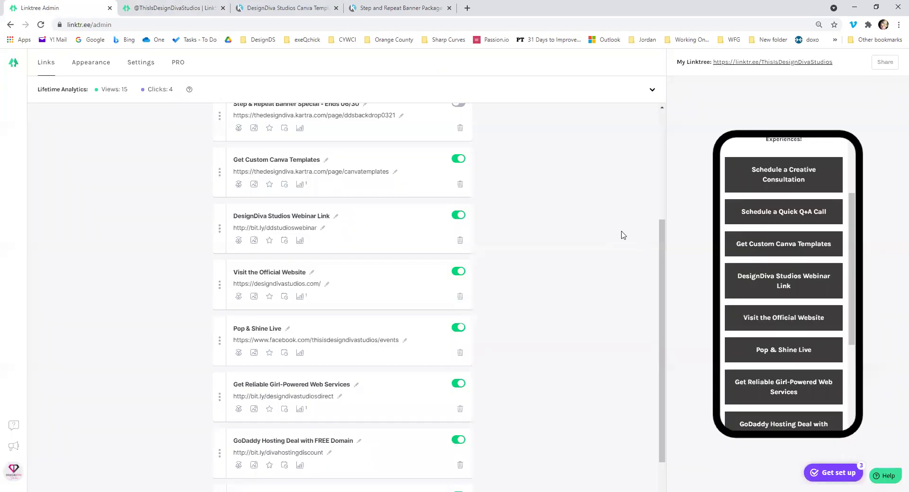
left_click_drag(661, 242, 655, 122)
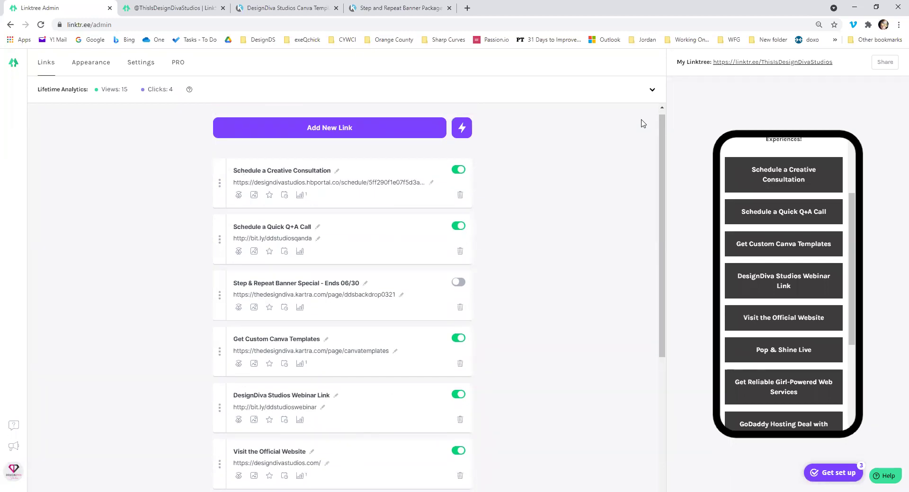